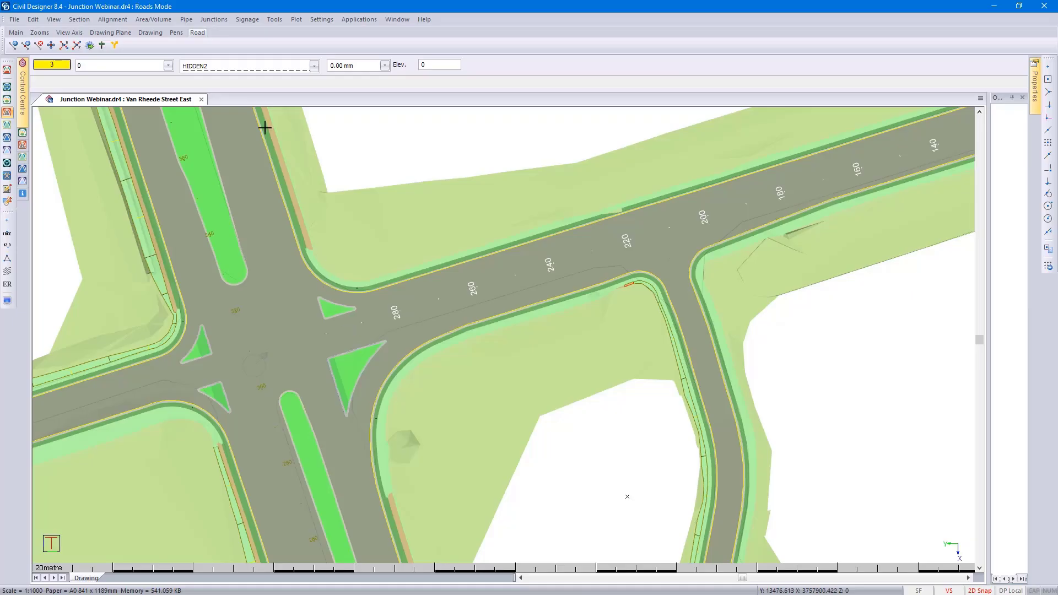
Delete the road junction where Van Rheede Street East meets Main Road R44
left_click(214, 19)
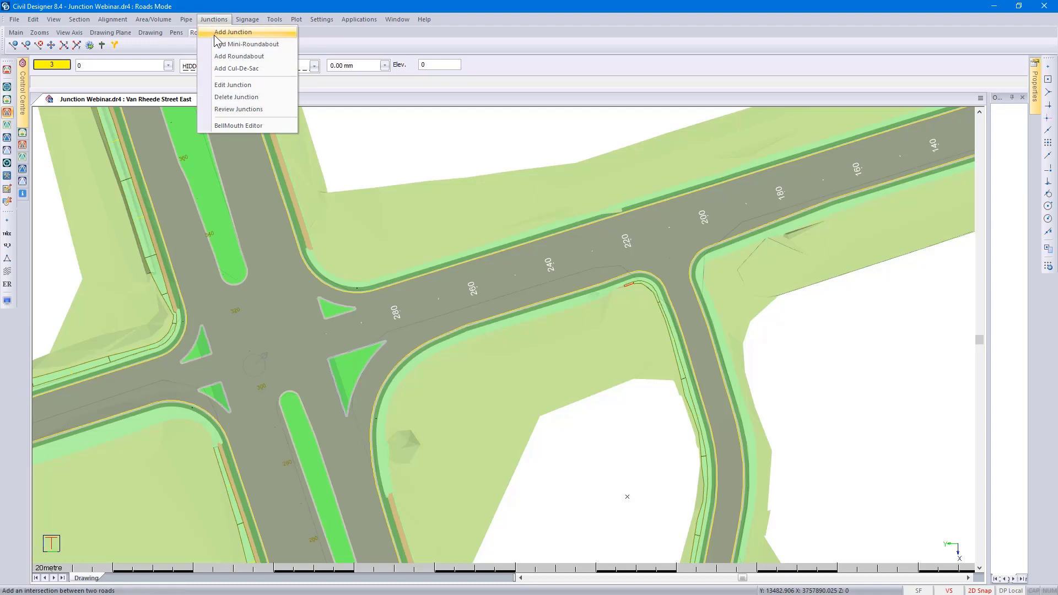
left_click(230, 97)
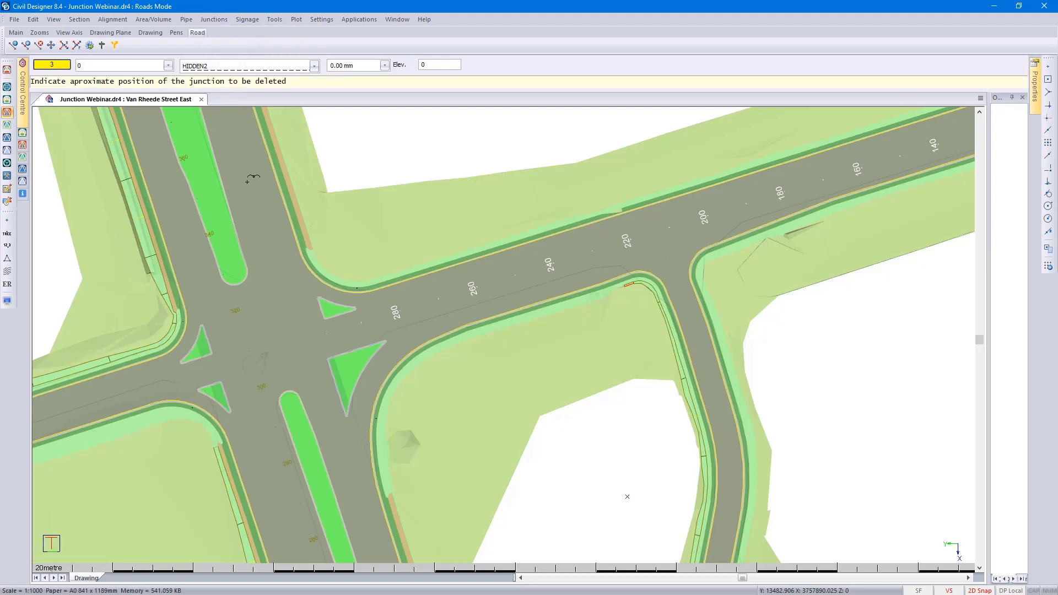
left_click(363, 455)
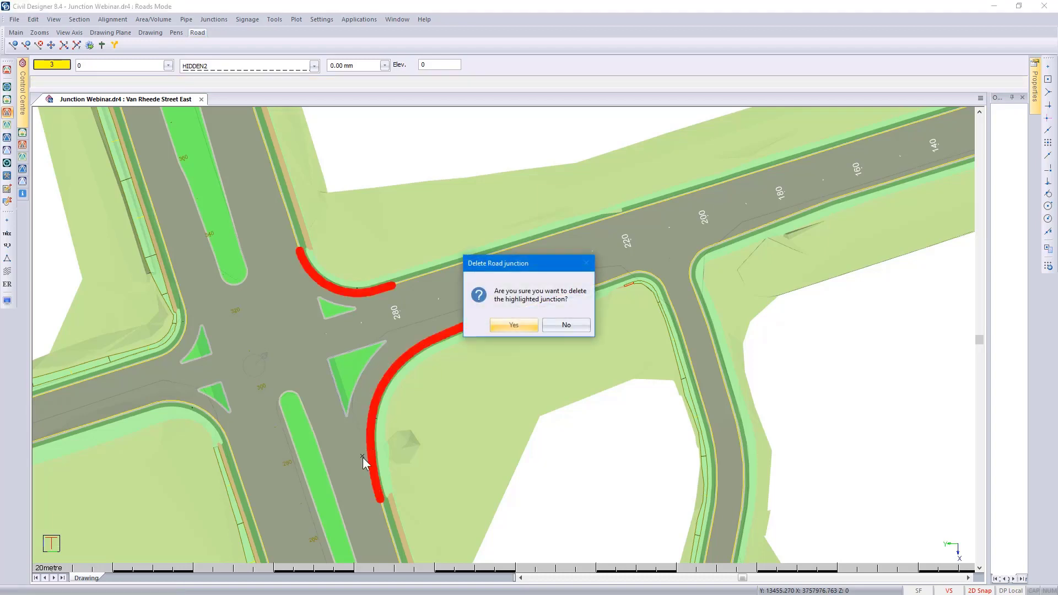
left_click(567, 326)
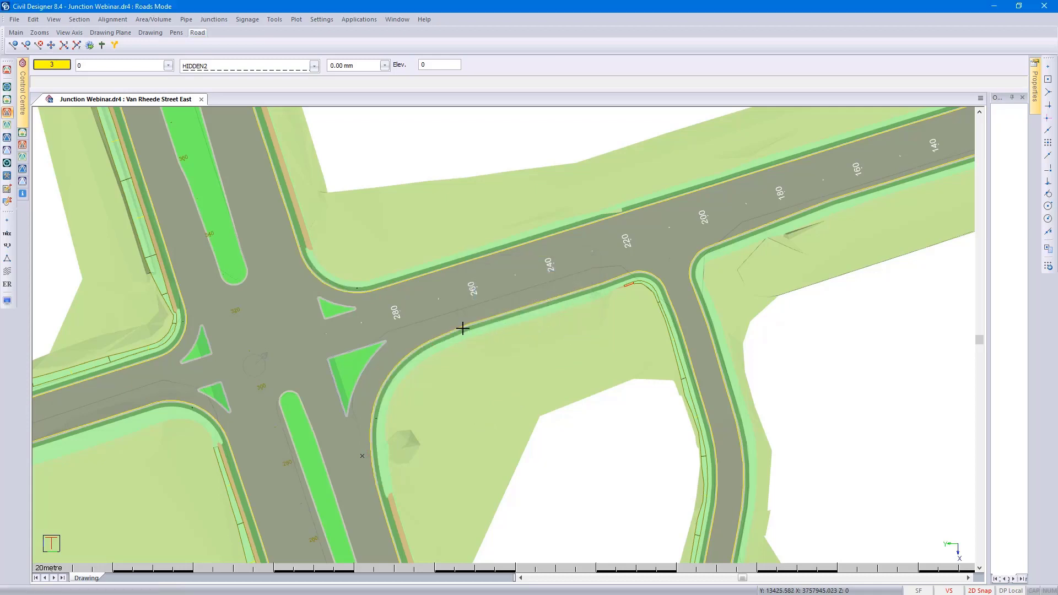
left_click(293, 358)
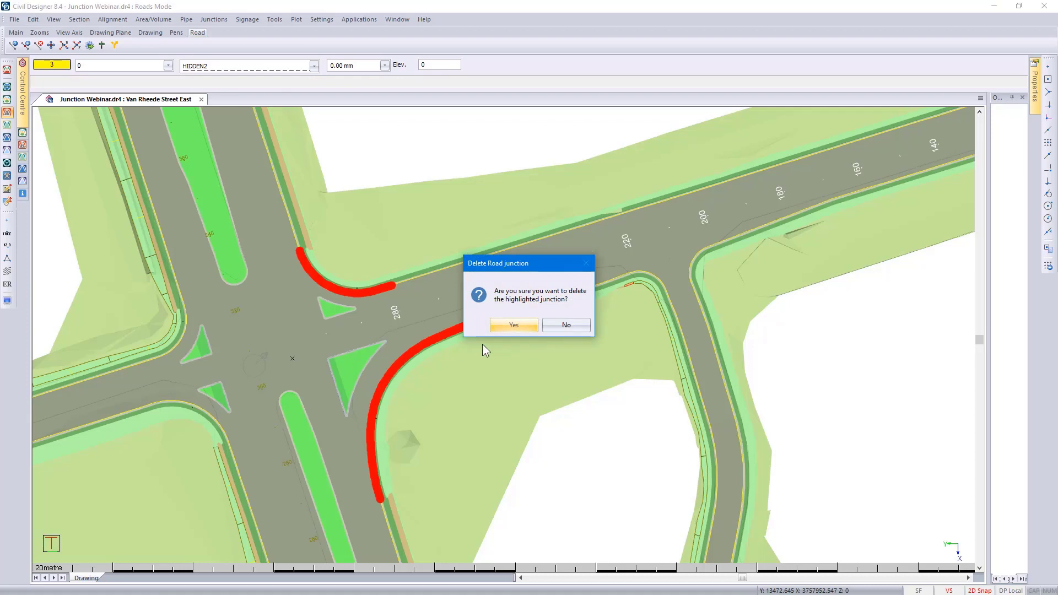
left_click(559, 324)
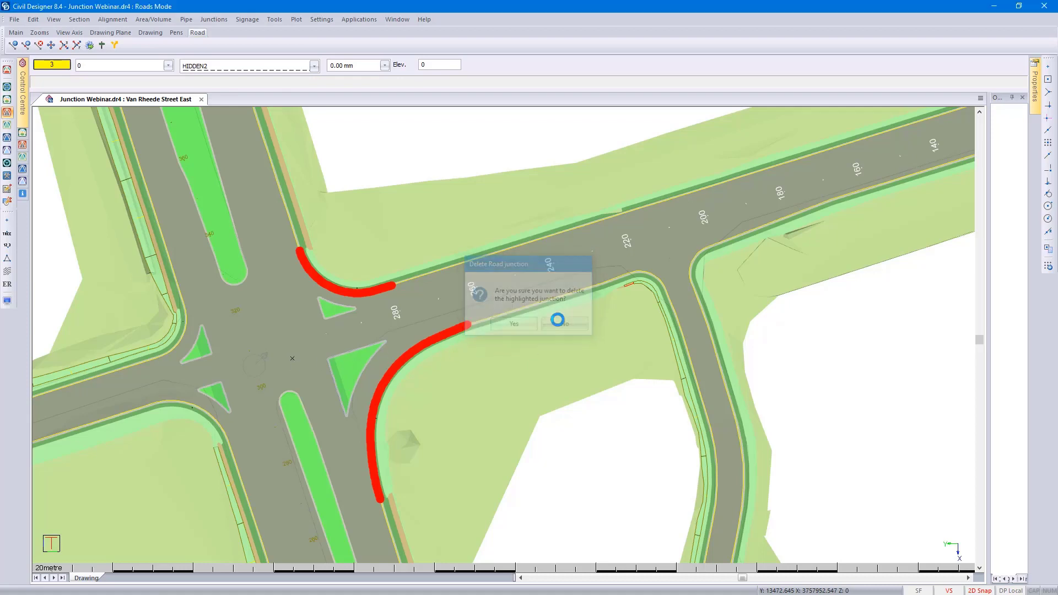
left_click(286, 246)
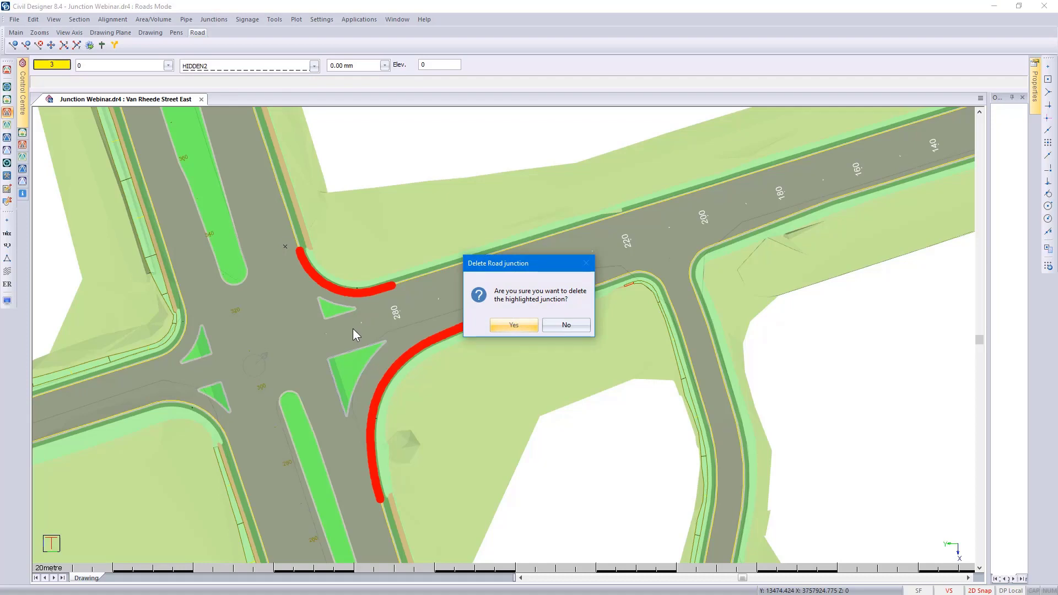
left_click(563, 326)
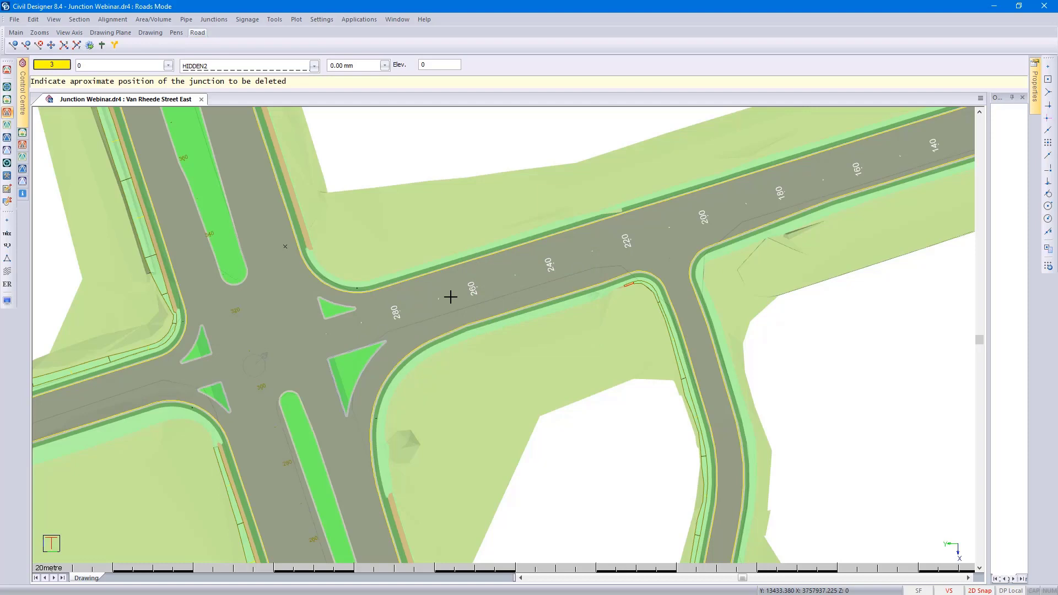
left_click(450, 297)
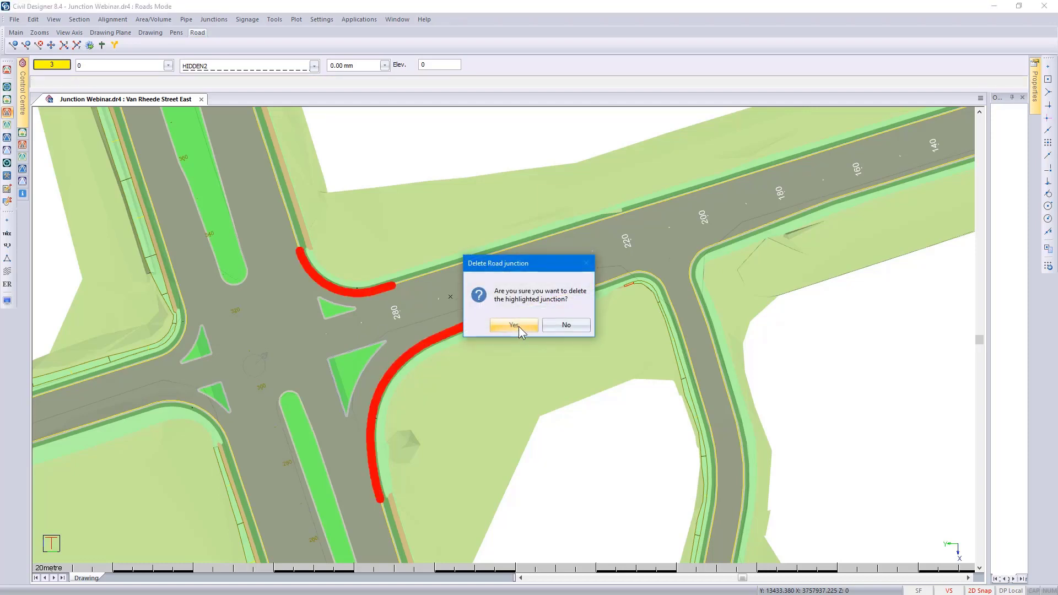
left_click(515, 325)
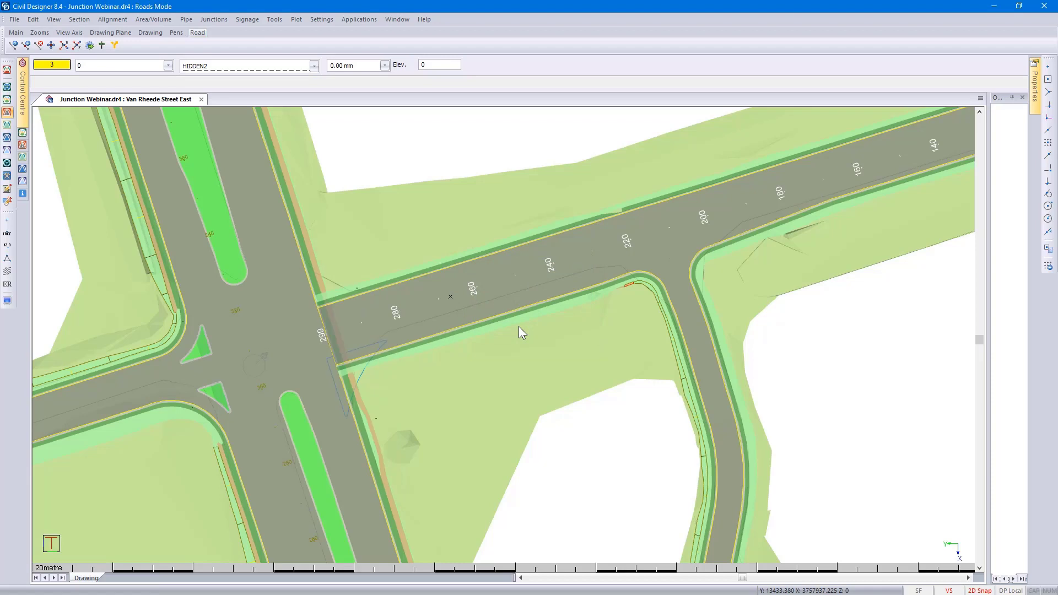
Add a junction with Van Rheede Street East as the intersecting road and Main Road R44 as the main road
left_click(214, 22)
left_click(229, 33)
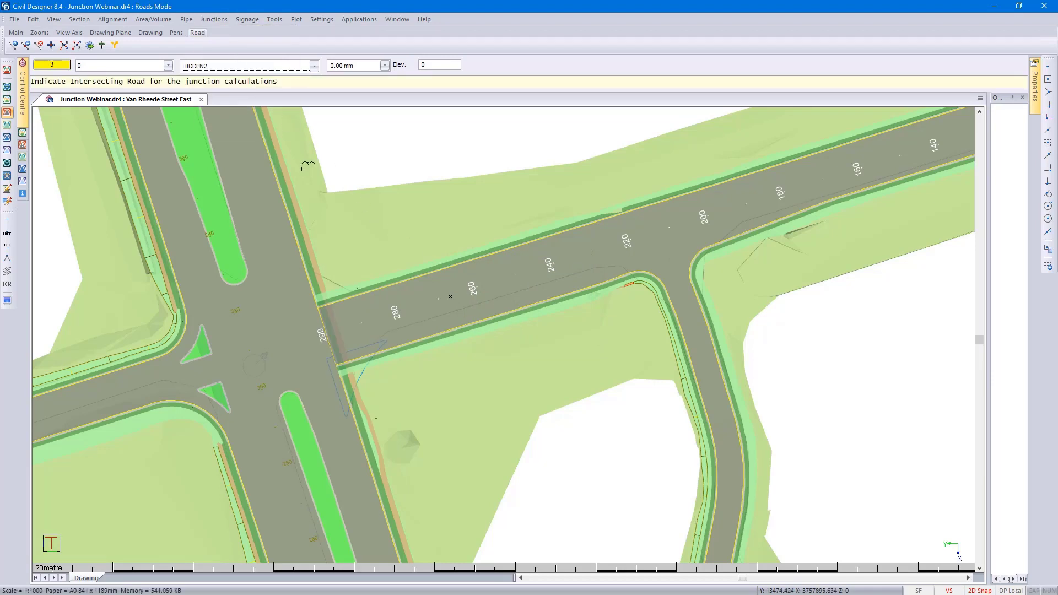
left_click(440, 300)
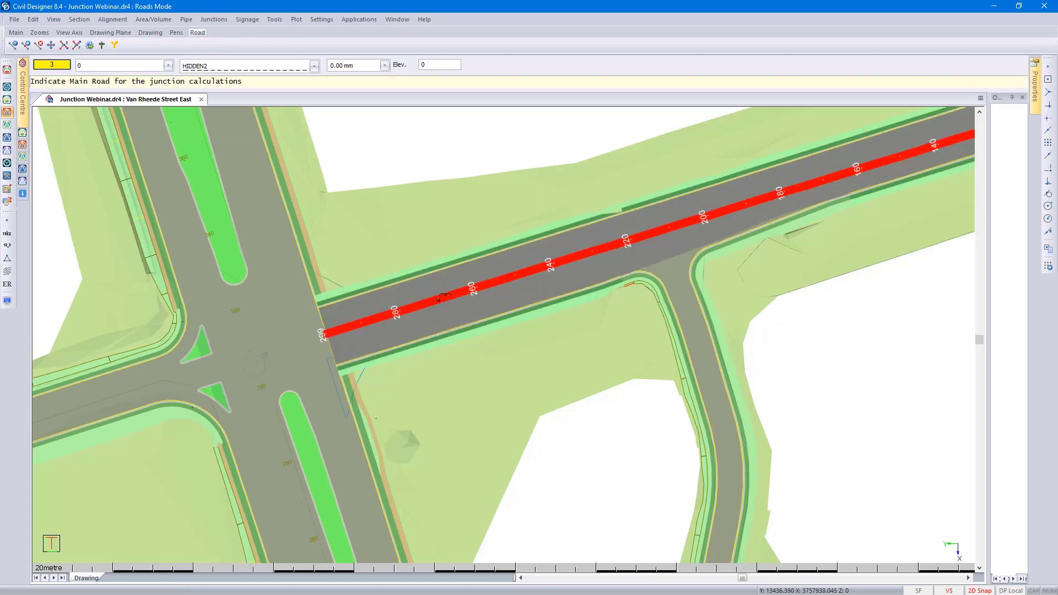
left_click(211, 241)
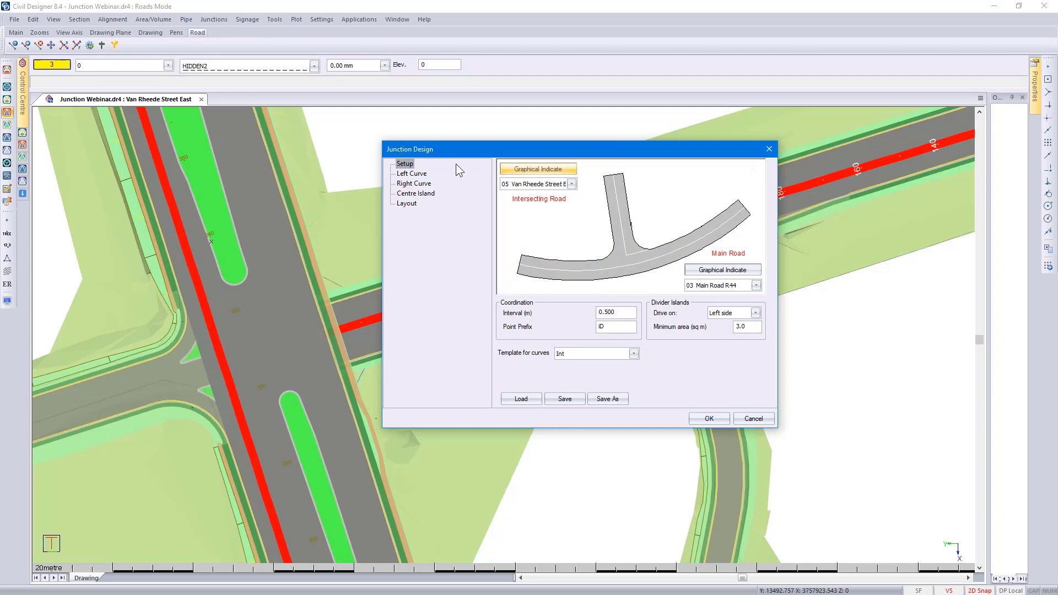
left_click_drag(454, 154, 578, 164)
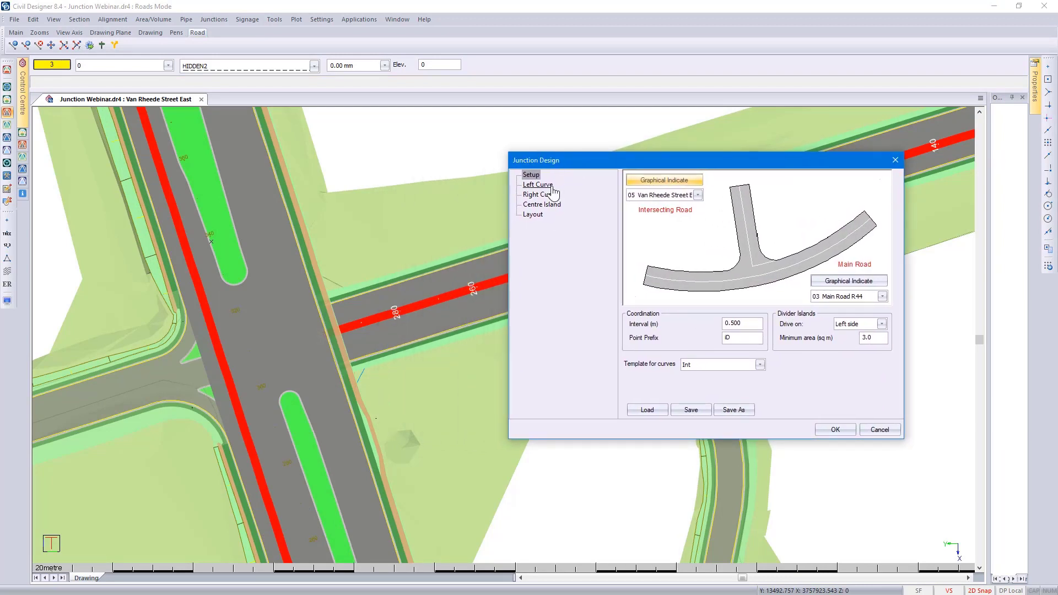
Try centre radii of 20 and 12 for the junction's left curve
left_click(551, 186)
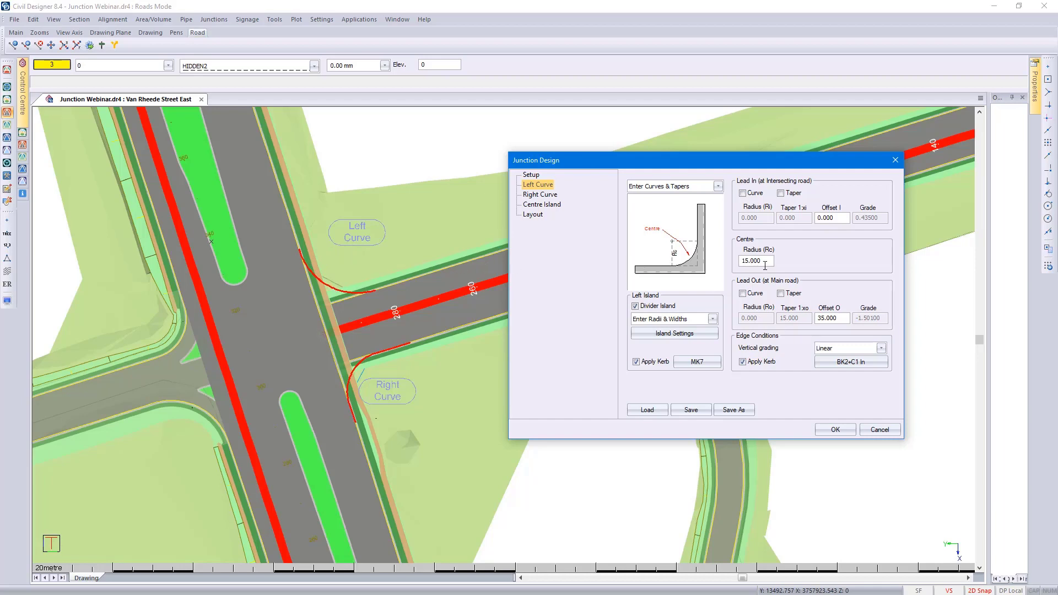
double_click(765, 262)
type("20")
left_click(840, 218)
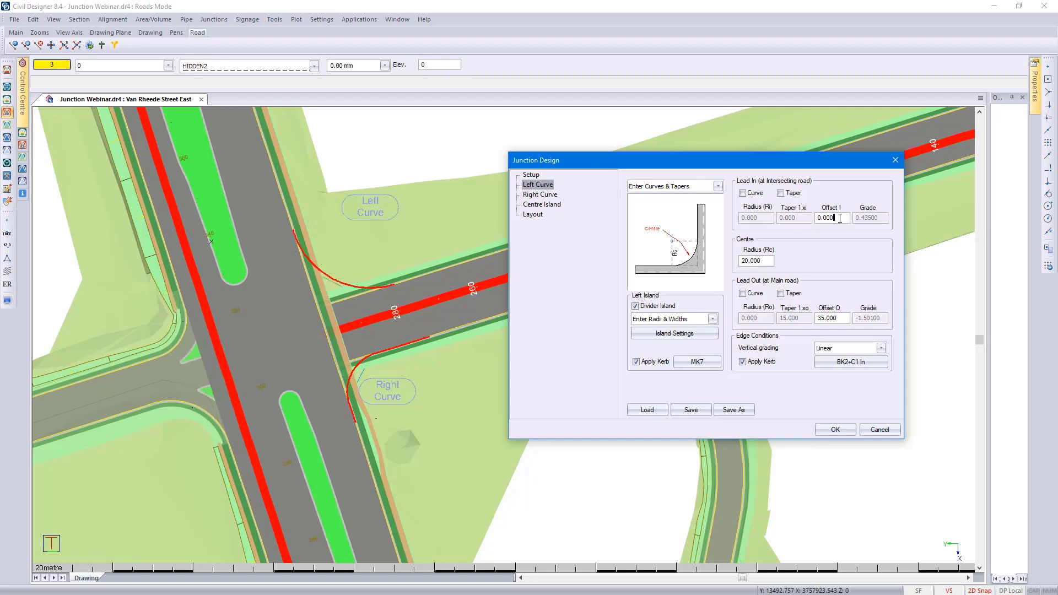
double_click(762, 263)
type("12")
left_click(842, 219)
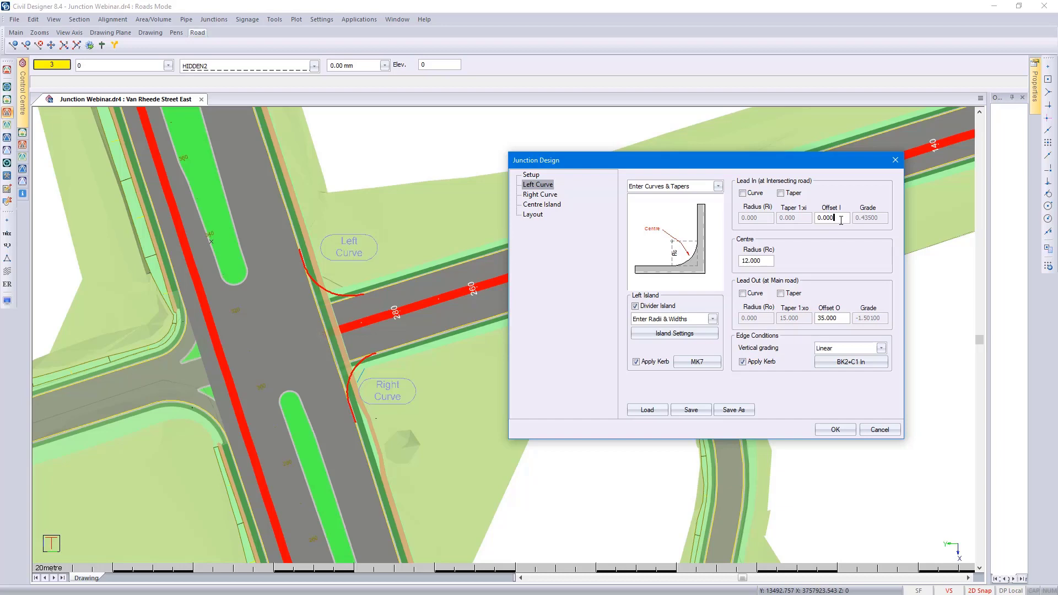
Try a lead-in curve of radius 30 with offset 15, plus a lead-out taper, on the left curve
left_click(753, 196)
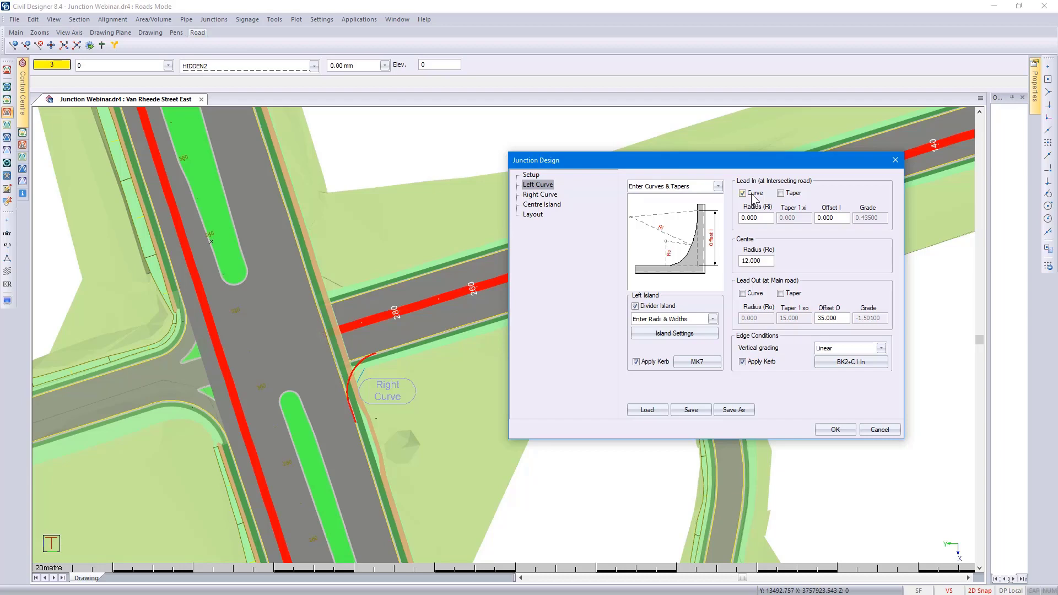
double_click(755, 218)
type("30")
left_click(744, 192)
double_click(832, 217)
type("15")
left_click(762, 262)
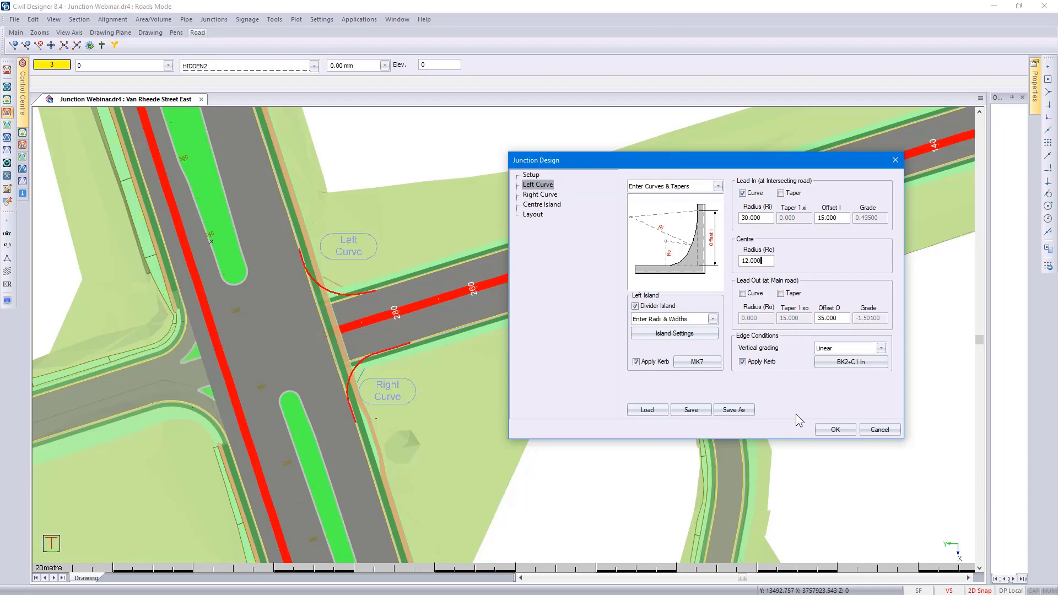
left_click(780, 294)
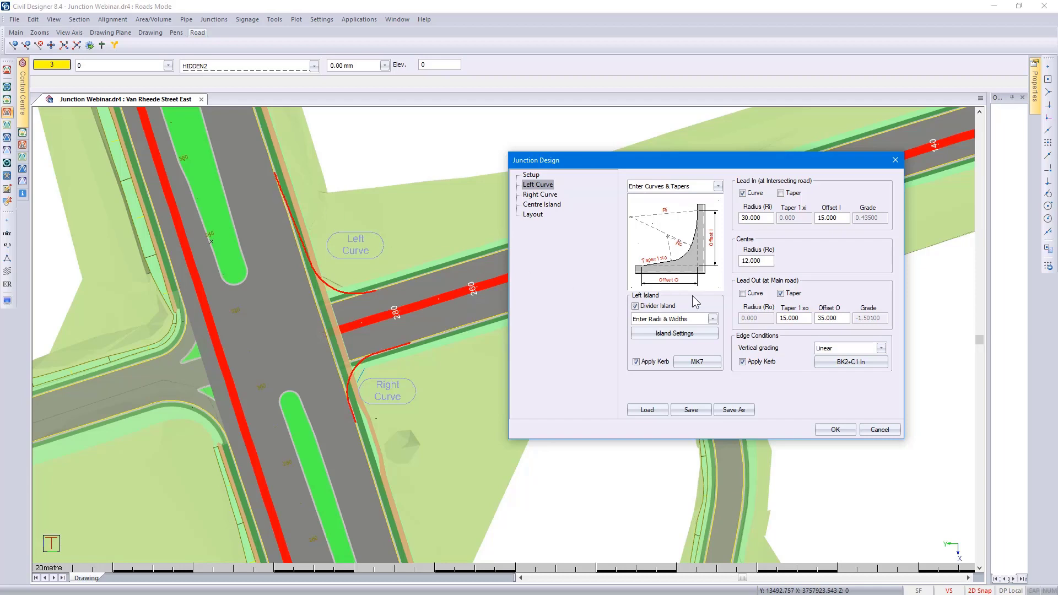
left_click(781, 293)
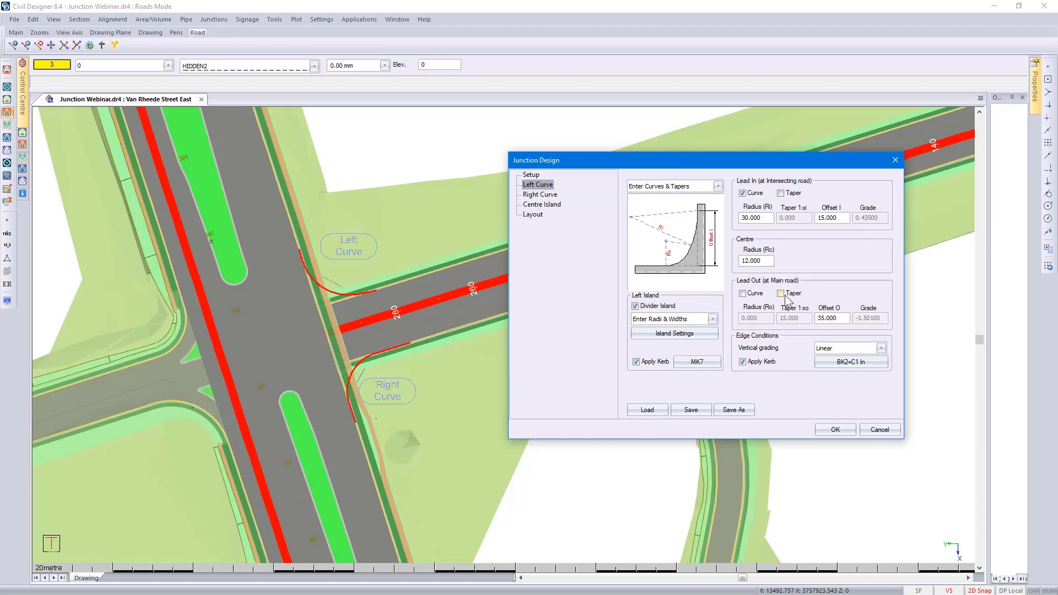
Remove the left curve's lead-in curve and set its centre radius to 15
left_click(743, 193)
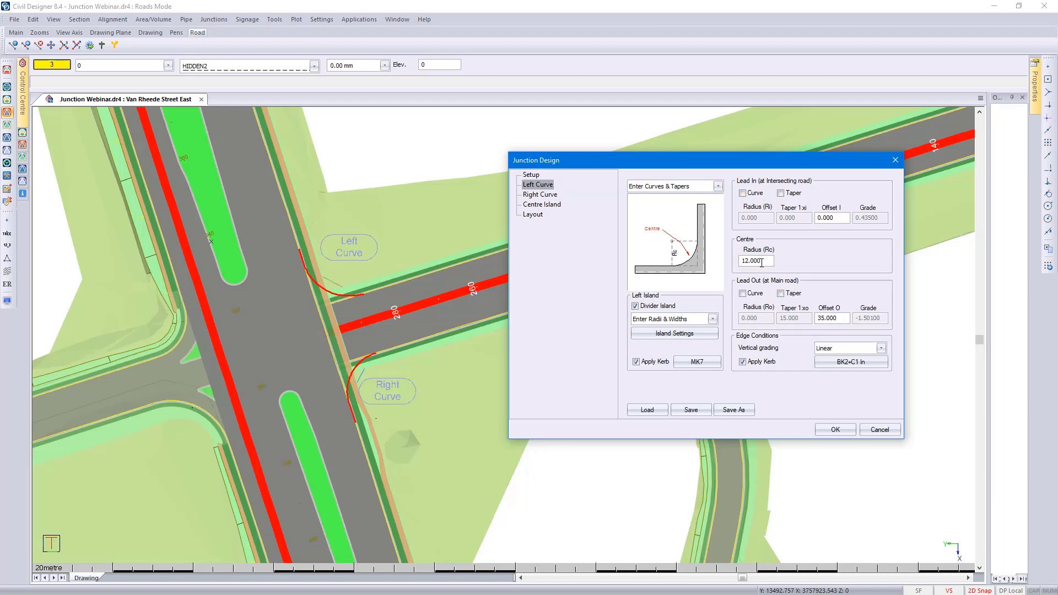
double_click(762, 262)
type("15")
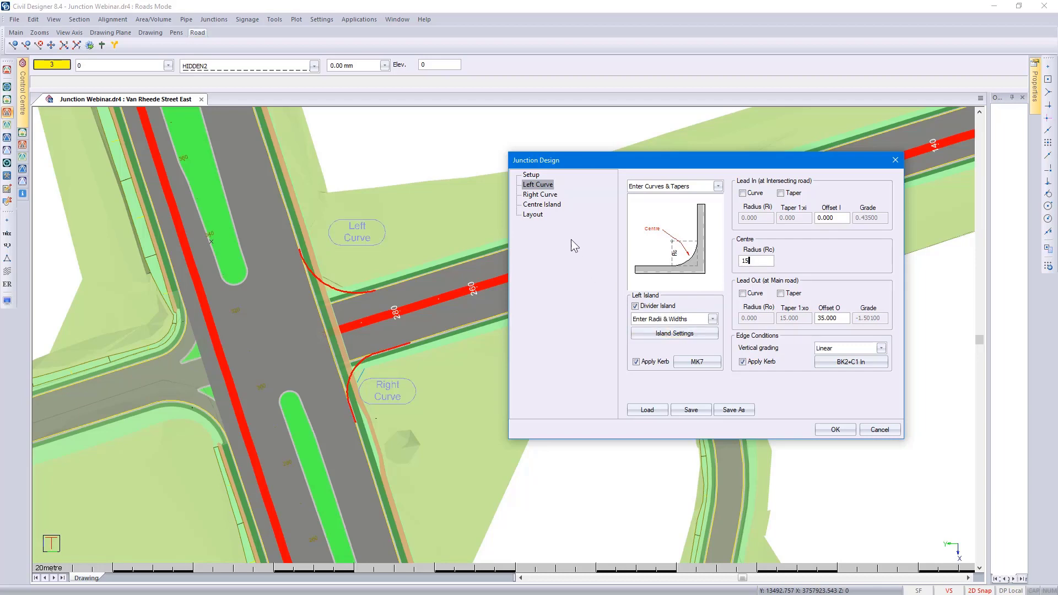
Define the right curve's divider island by extracting it from CAD entities, using the triangular island polyline beside the junction
left_click(545, 199)
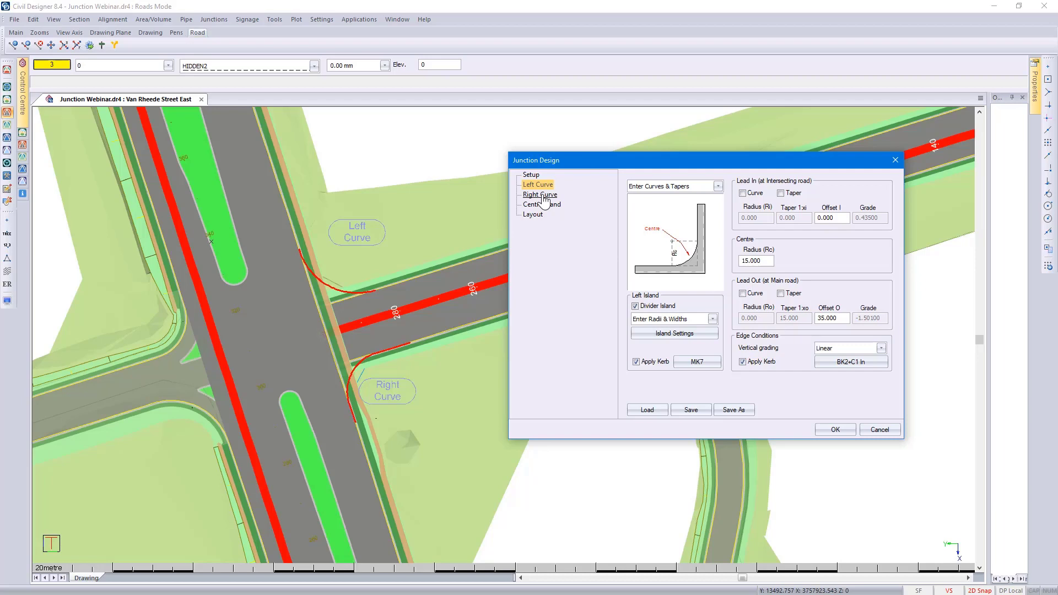
left_click(541, 194)
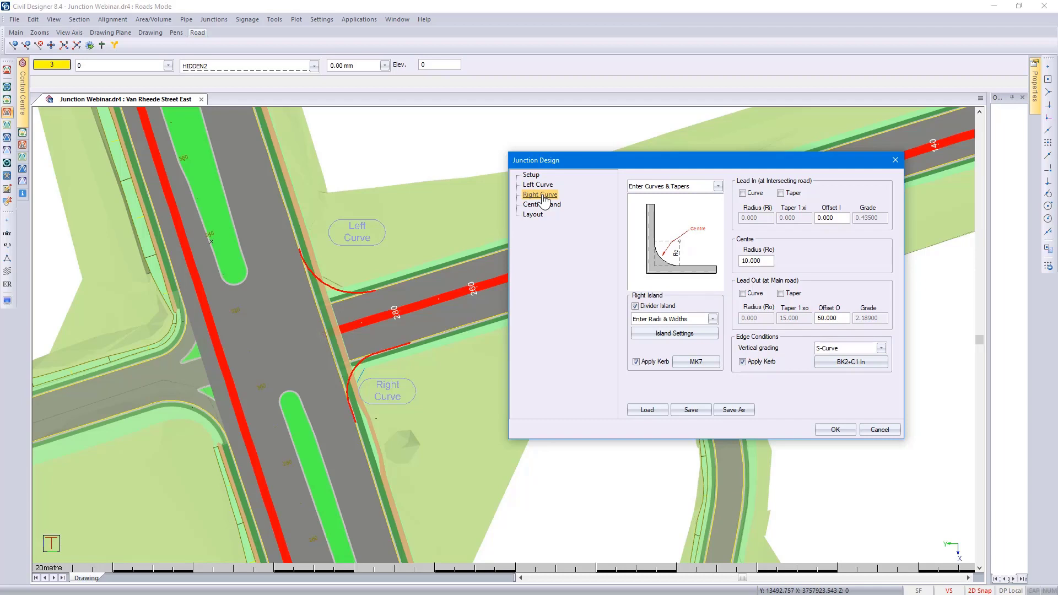
left_click(656, 321)
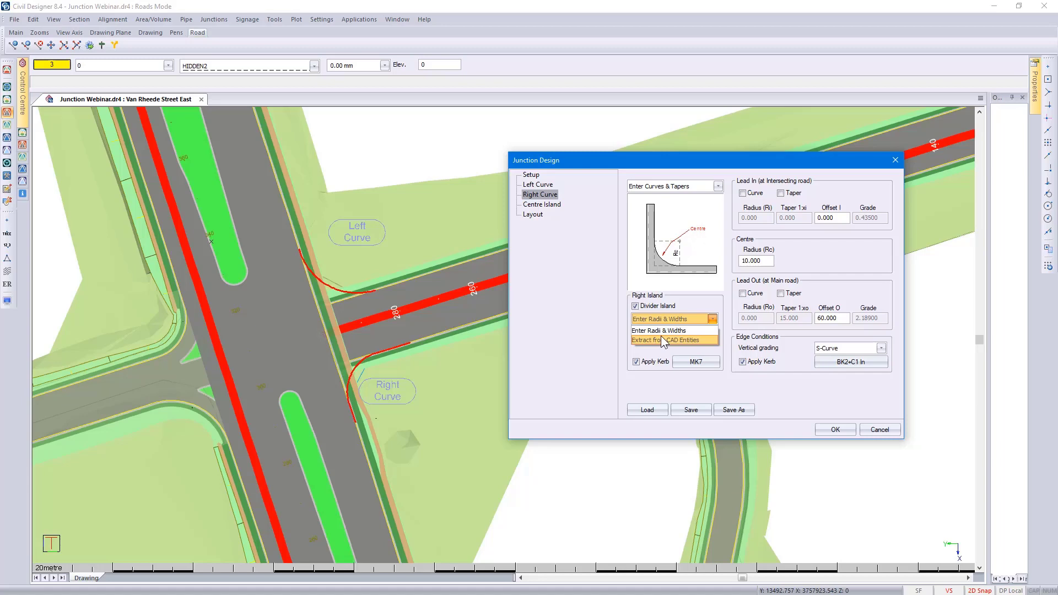
left_click(662, 340)
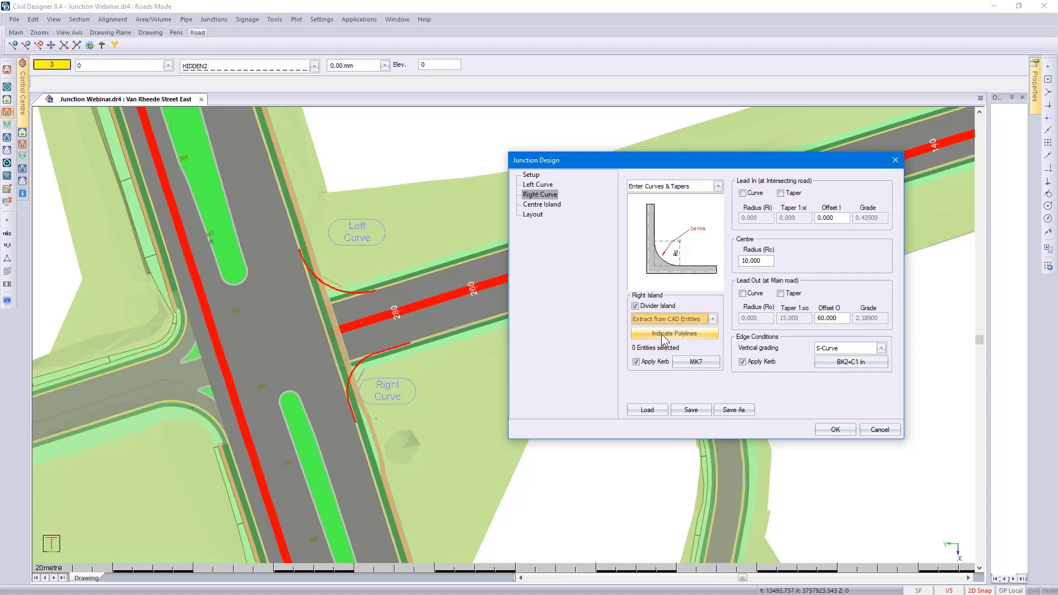
left_click(662, 334)
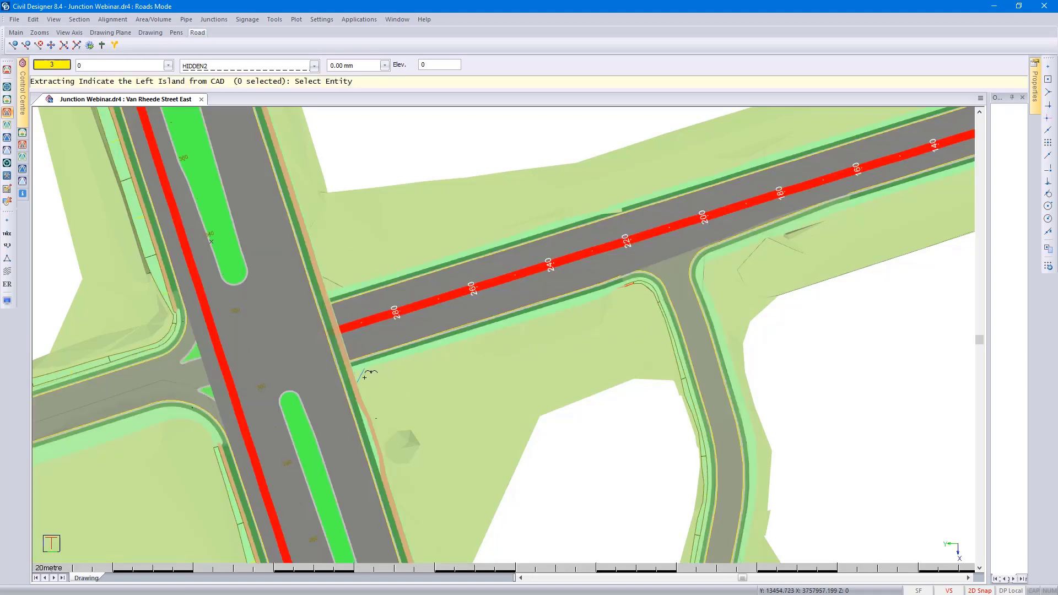
left_click(361, 376)
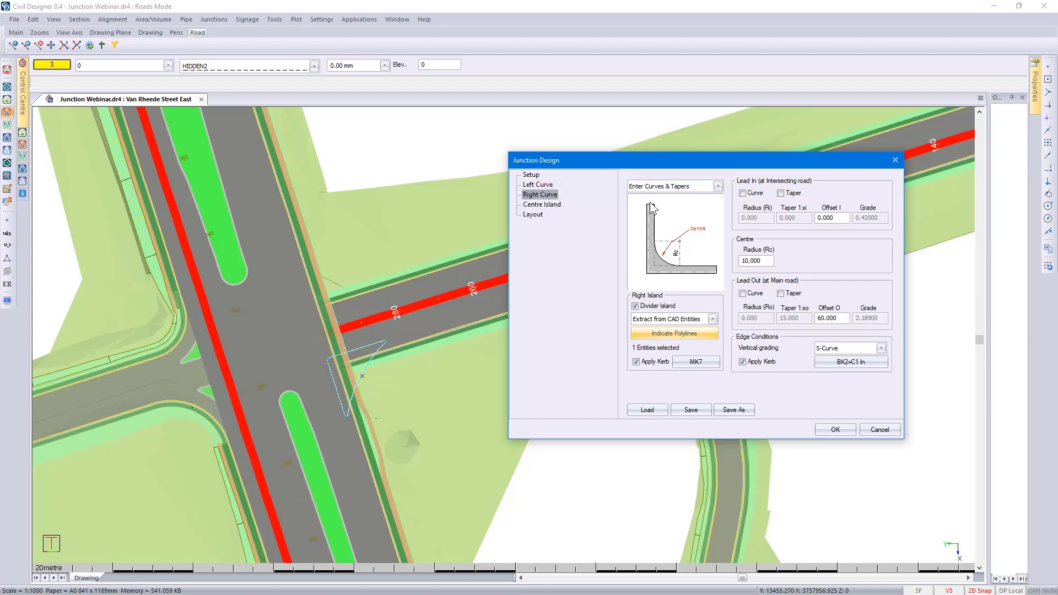
Switch the right curve to Extract from CAD Entities and make the Export Bellmouth layer visible
left_click(664, 188)
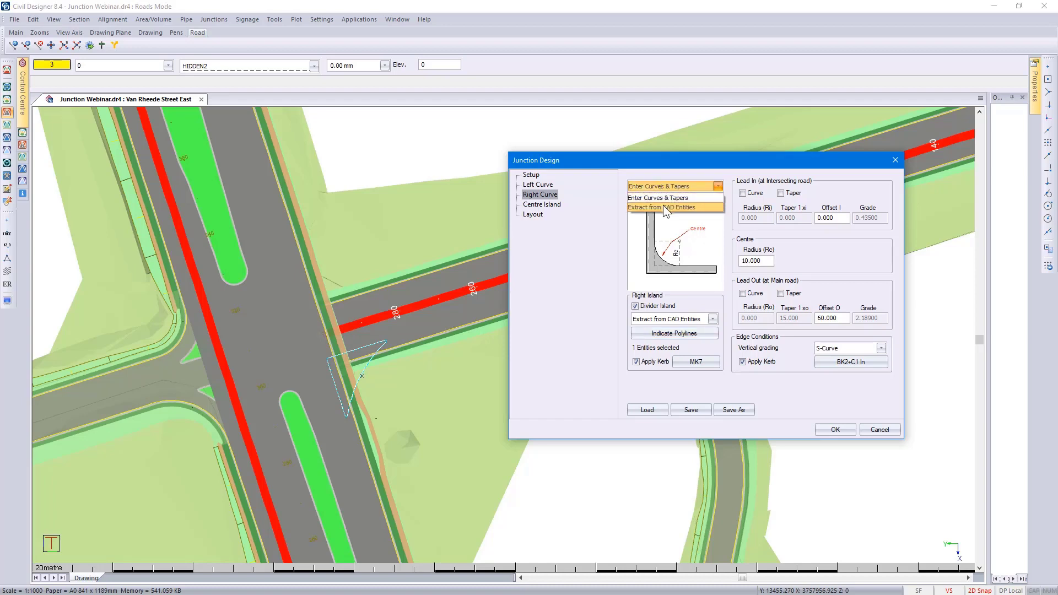
left_click(664, 206)
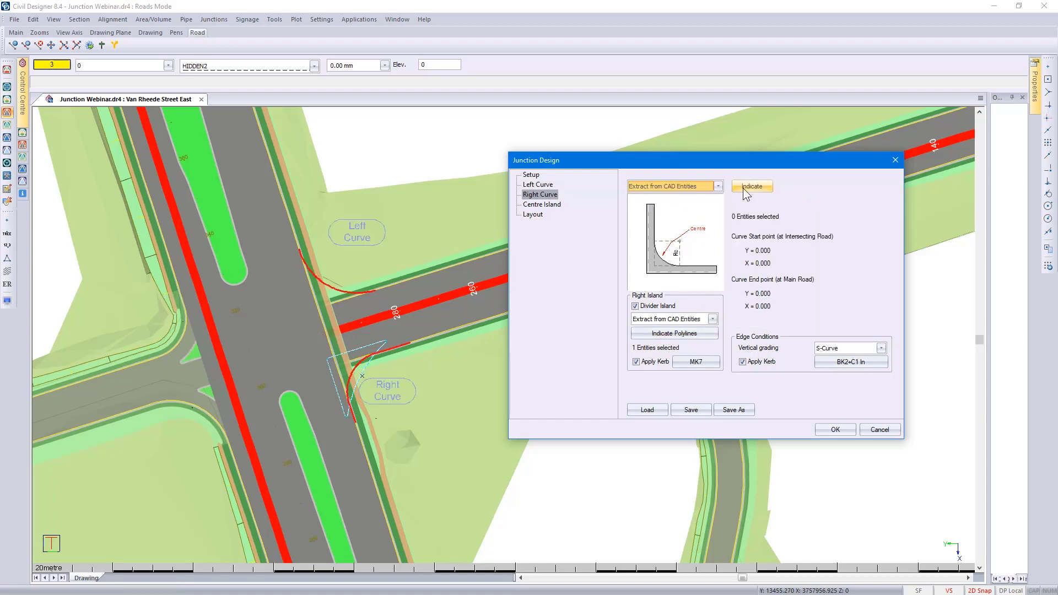
left_click(752, 187)
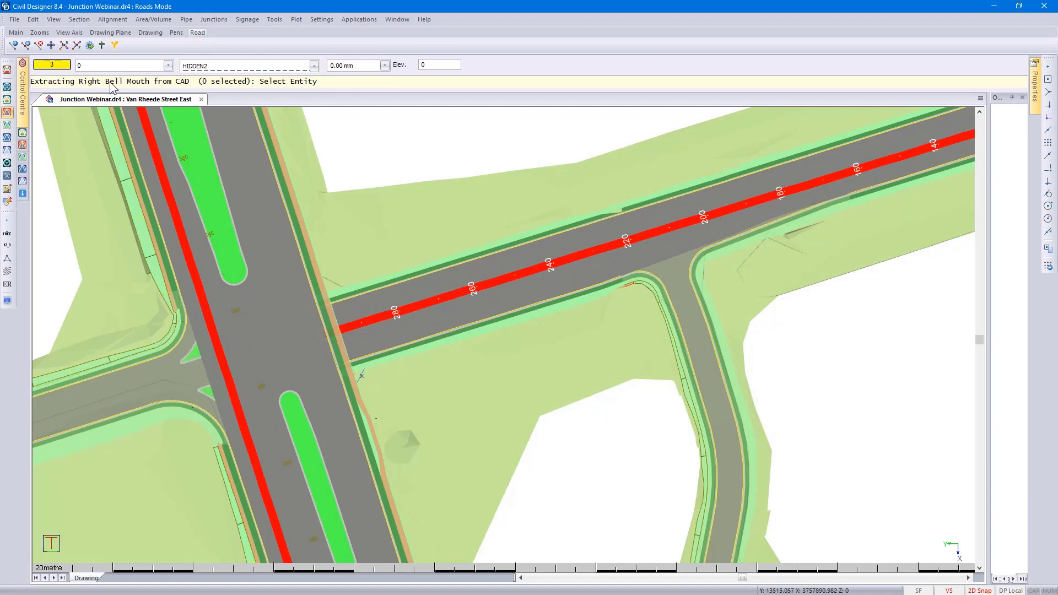
key("Escape")
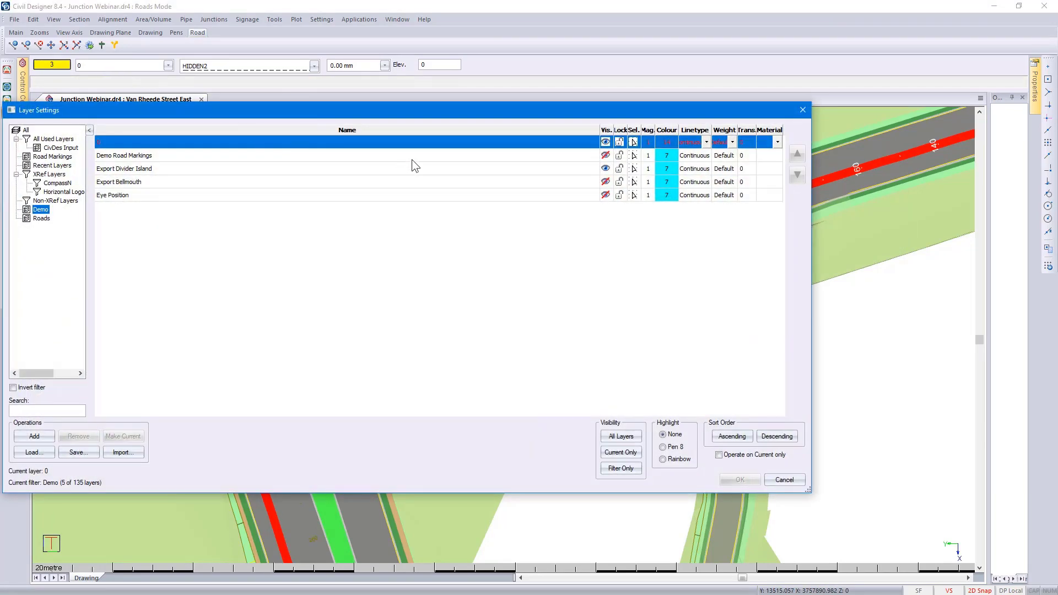
left_click(606, 183)
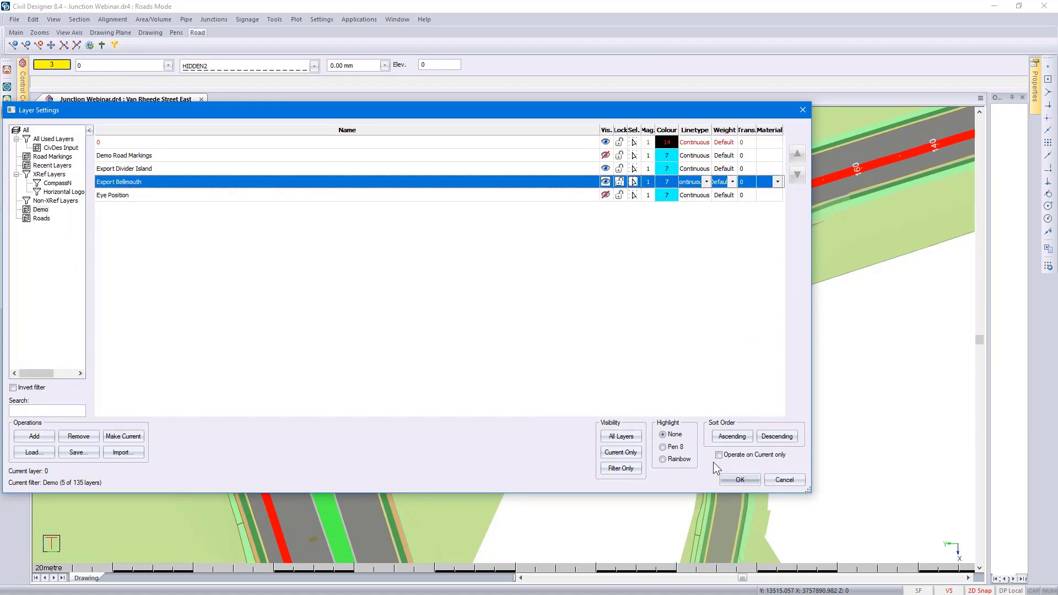
left_click(735, 481)
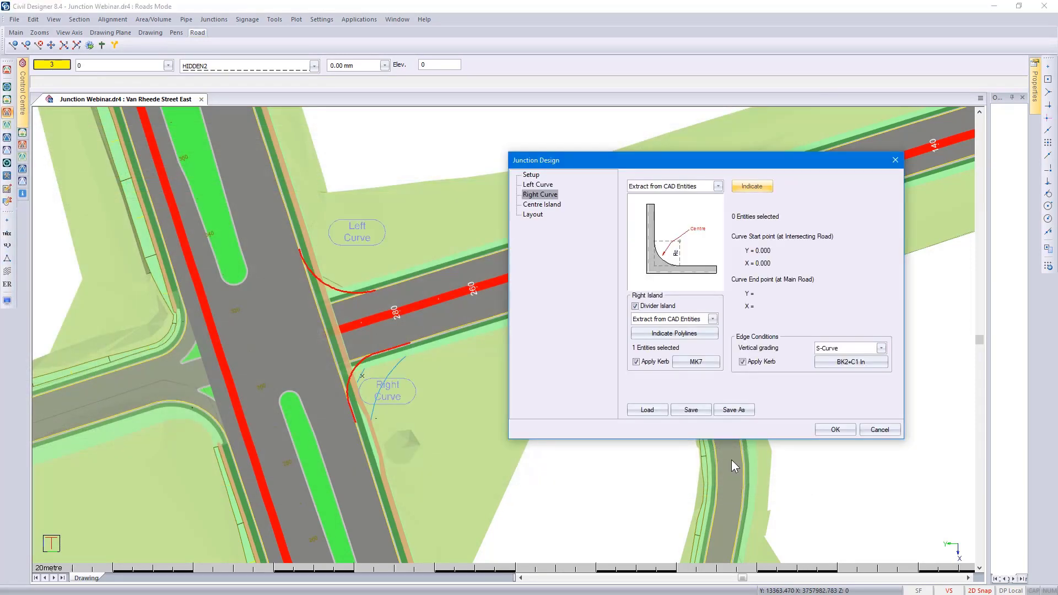
Extract the right curve's bellmouth string from the curved CAD polyline between Van Rheede Street East and the main road
left_click(752, 187)
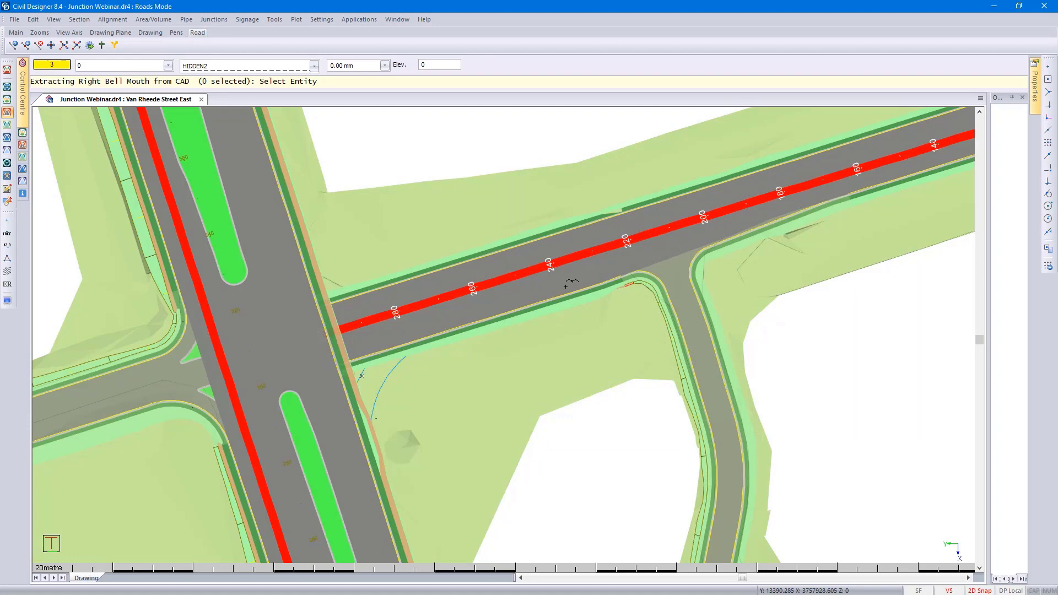
left_click(380, 389)
right_click(398, 391)
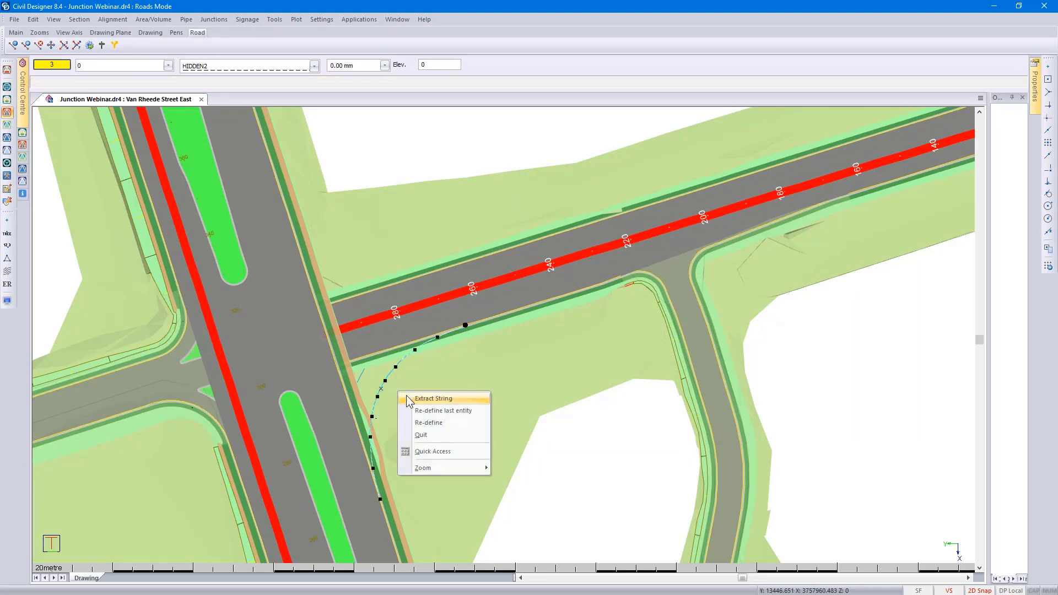
left_click(407, 398)
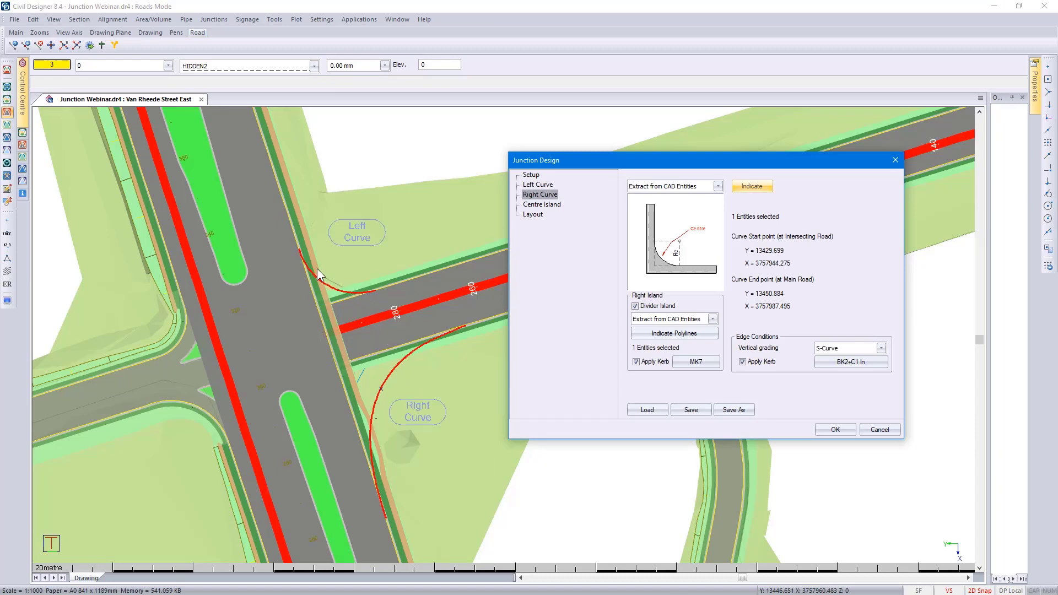
Build the junction with the defined curves and islands, accepting screen output only
left_click(837, 431)
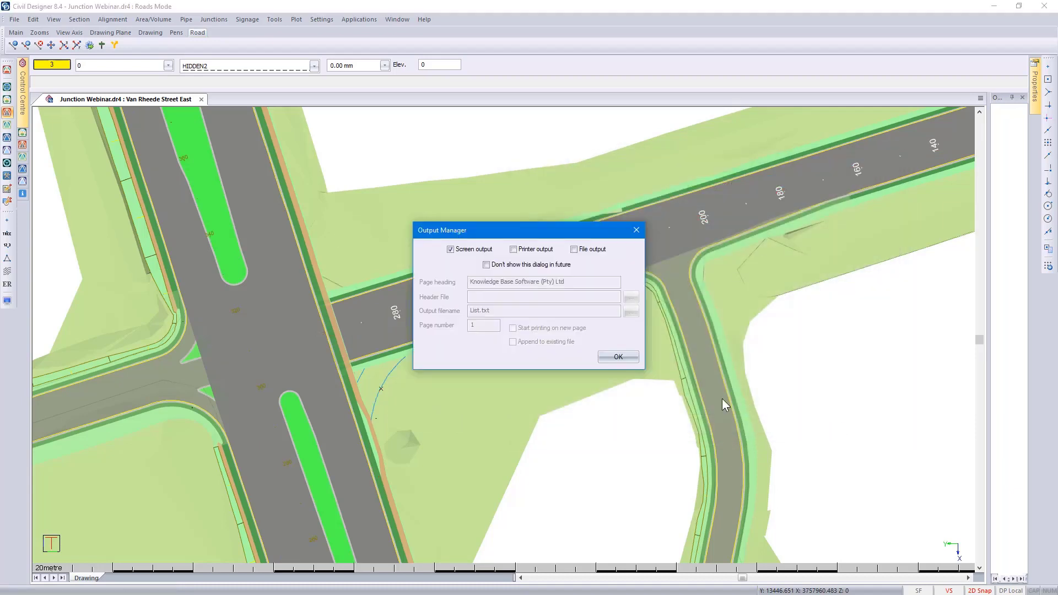
left_click(620, 357)
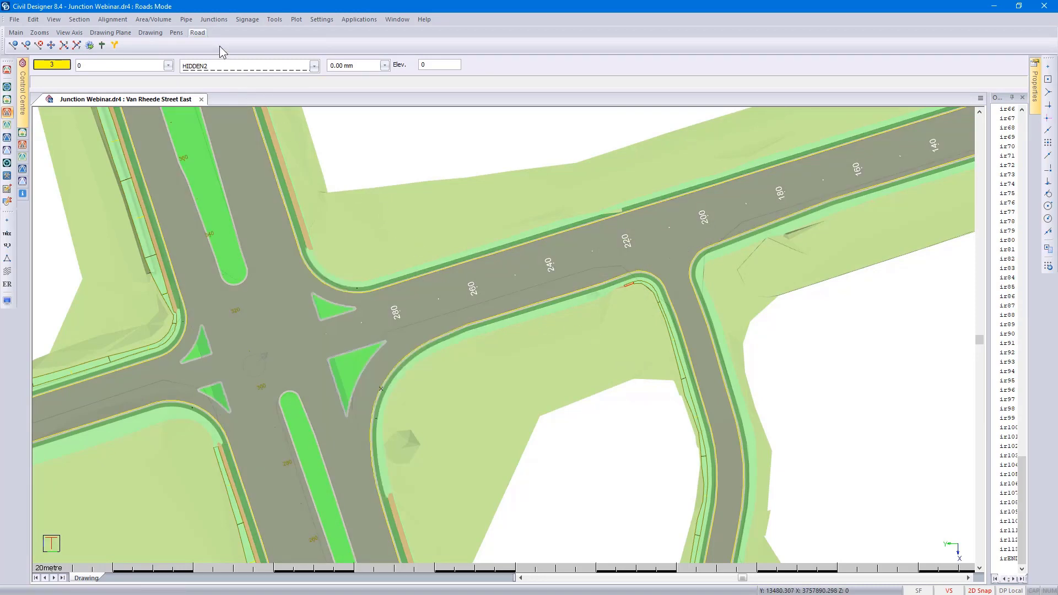
Bring up the available junction commands
left_click(214, 19)
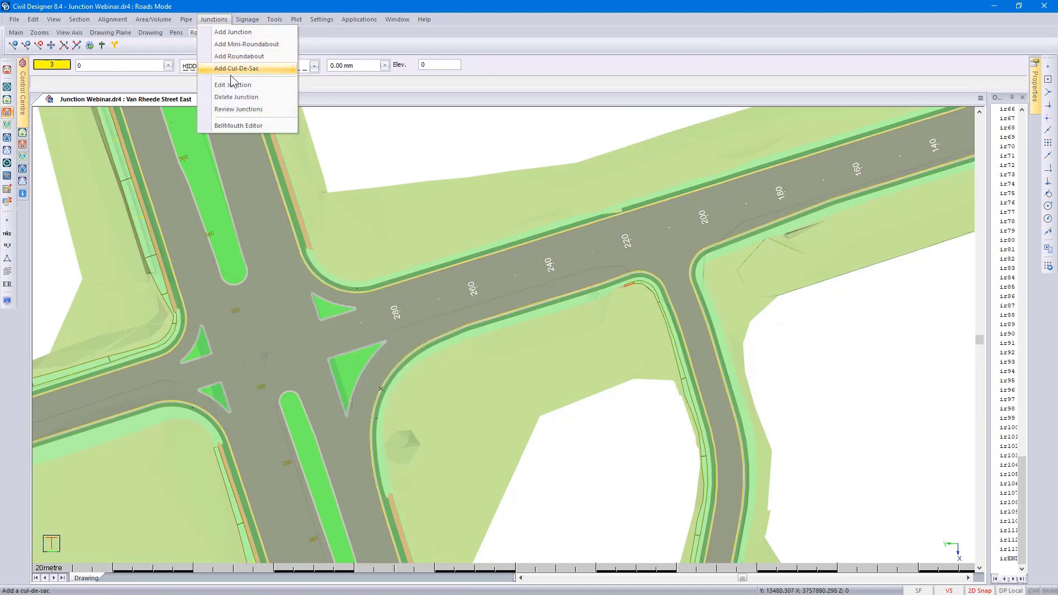